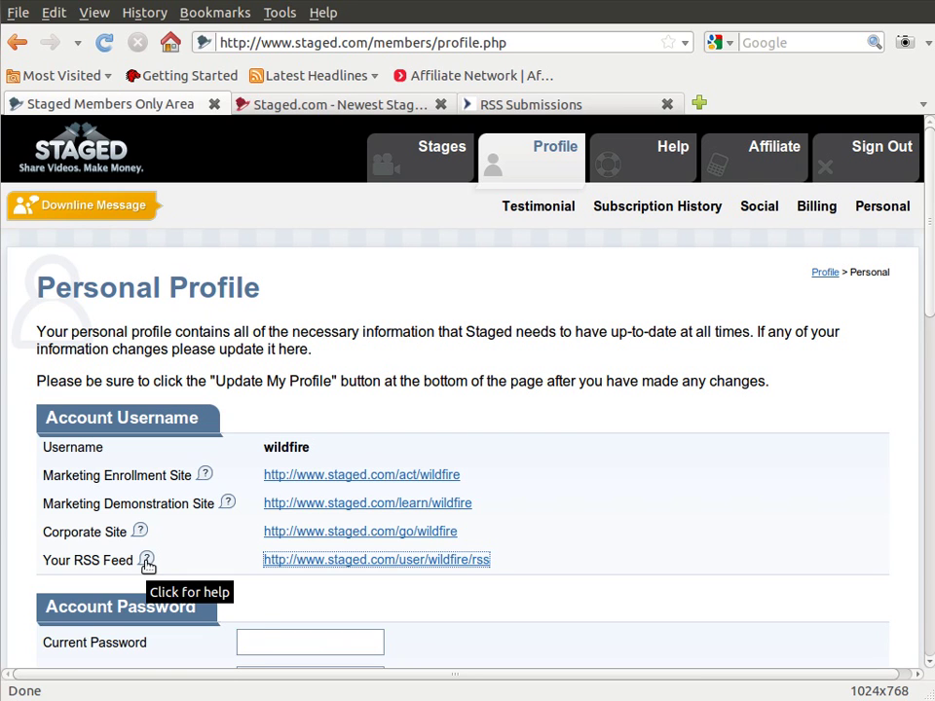
- Open the account's Staged RSS feed page and look through its list of newest Stages with their titles, dates and descriptions
click(147, 562)
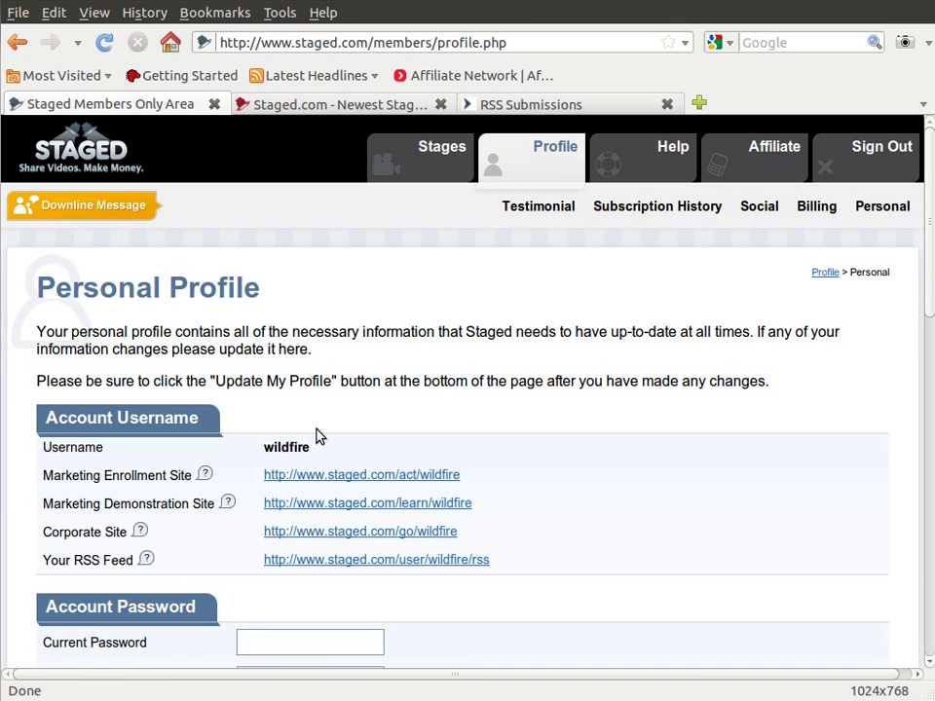
click(280, 107)
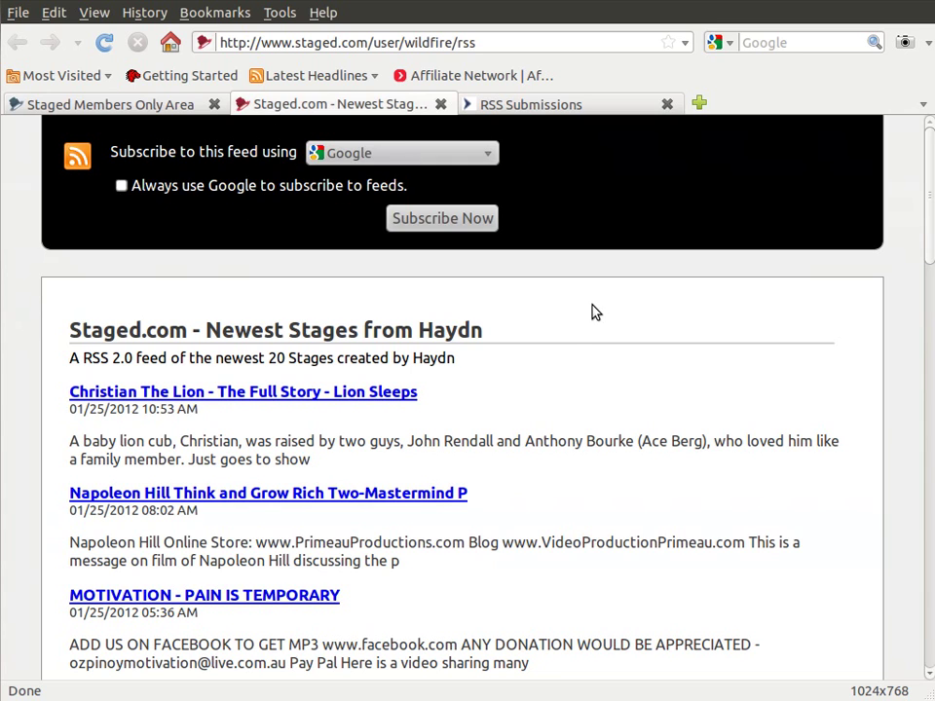
scroll(577, 364, down, 6)
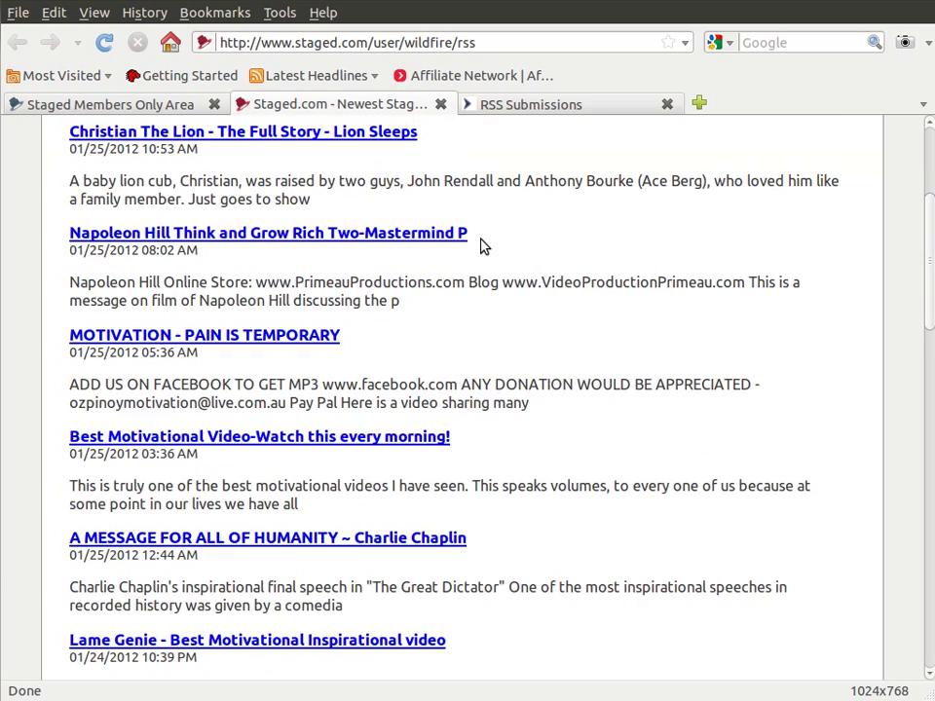
scroll(490, 283, down, 6)
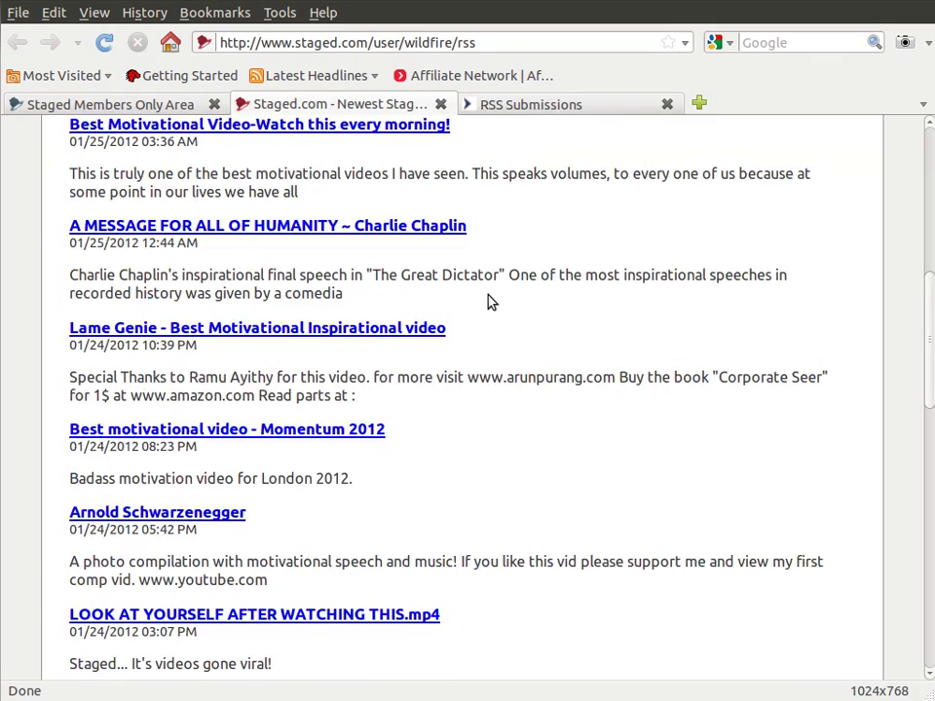
scroll(477, 310, down, 1)
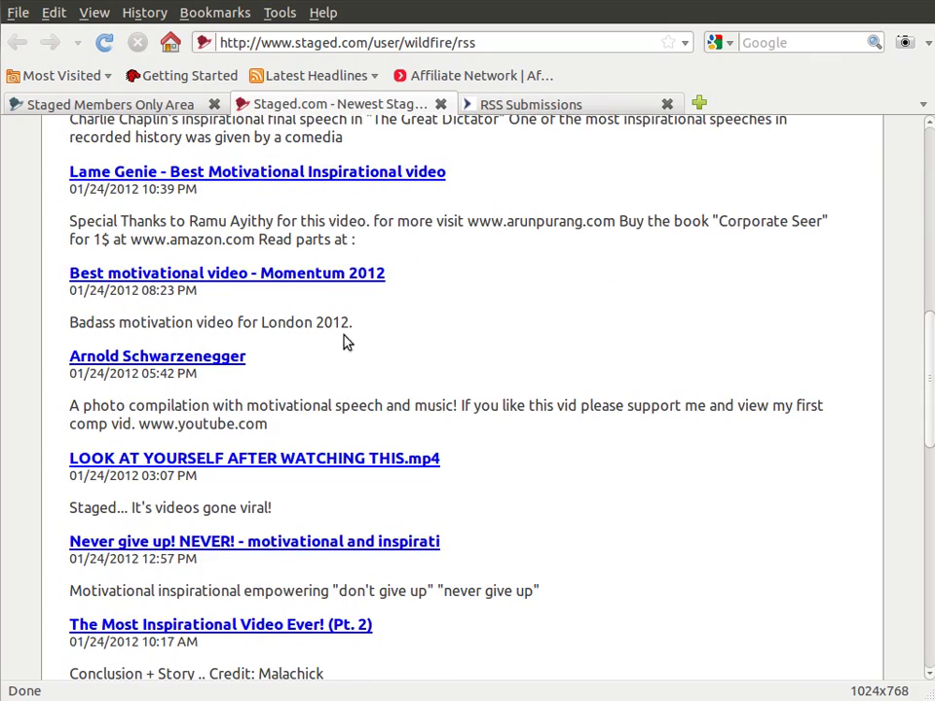
scroll(463, 343, down, 1)
scroll(463, 343, down, 10)
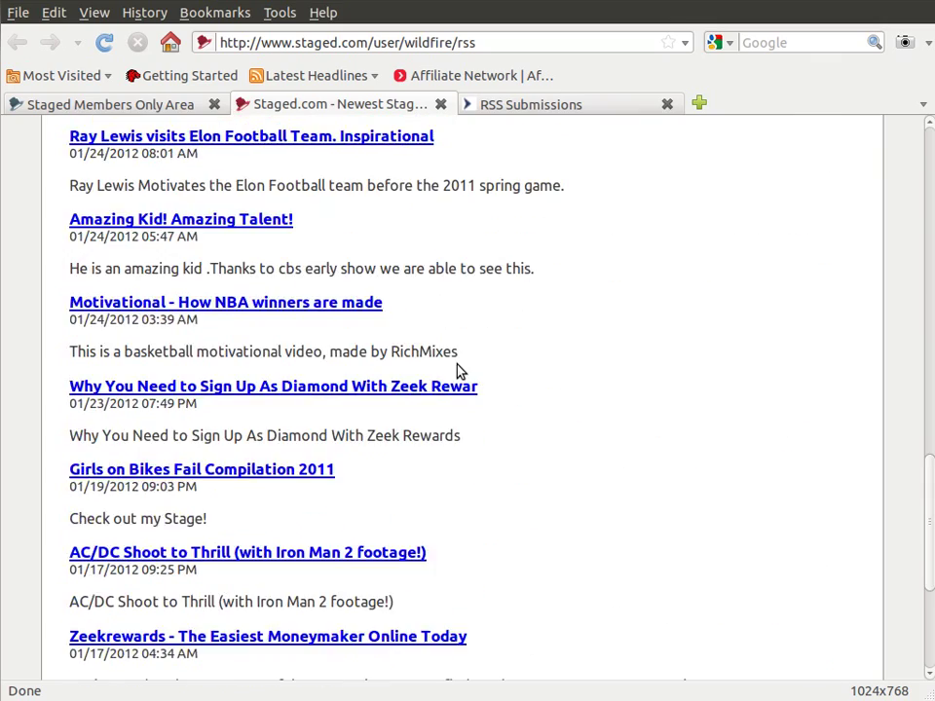
scroll(460, 371, up, 6)
scroll(460, 371, up, 15)
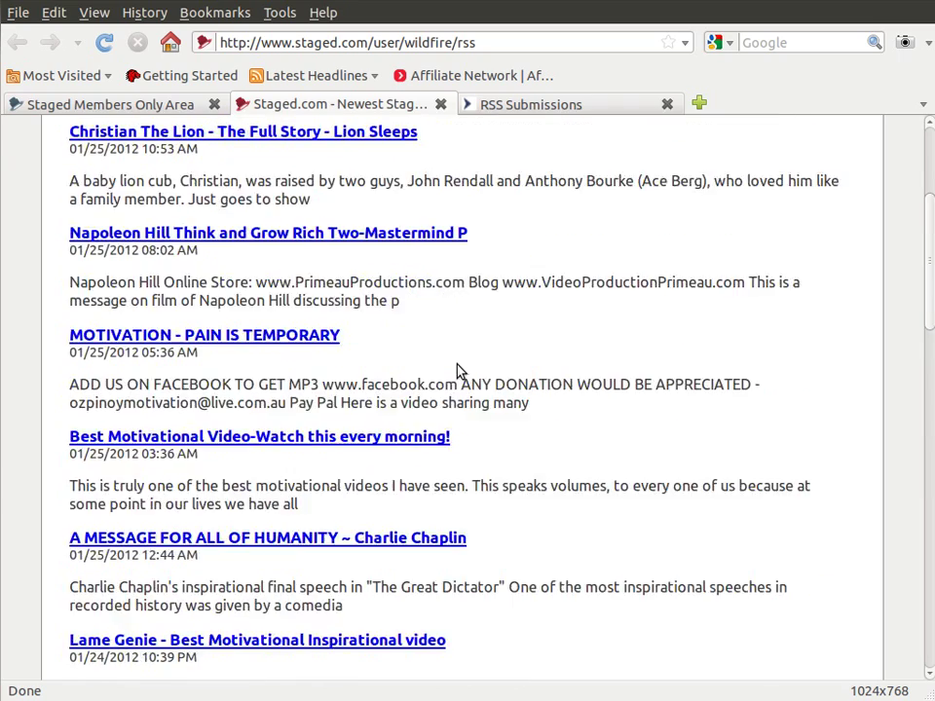
scroll(459, 371, up, 2)
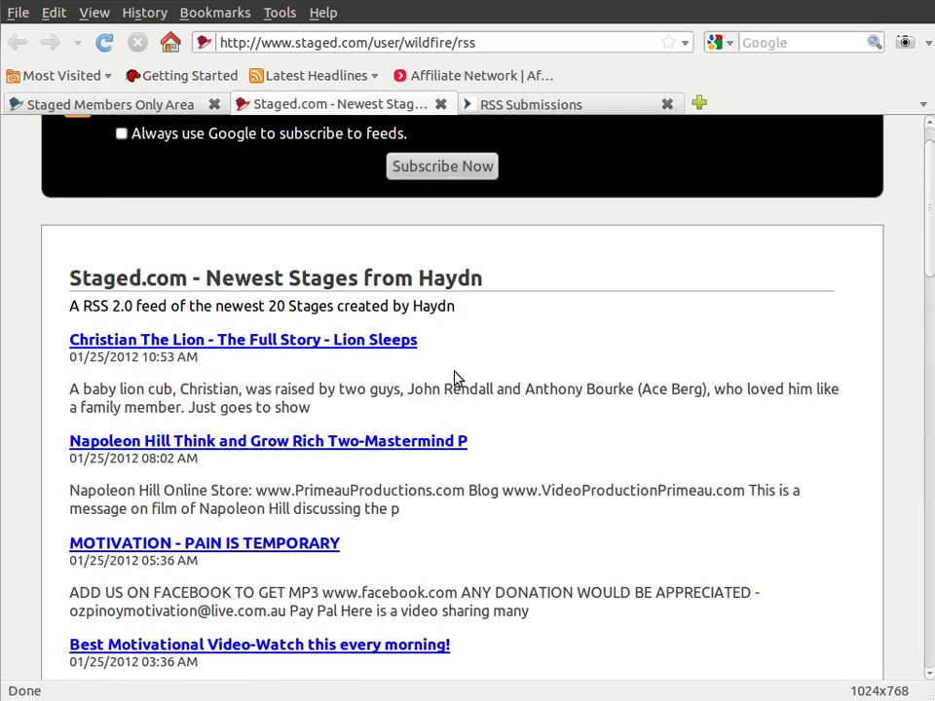
scroll(458, 378, up, 1)
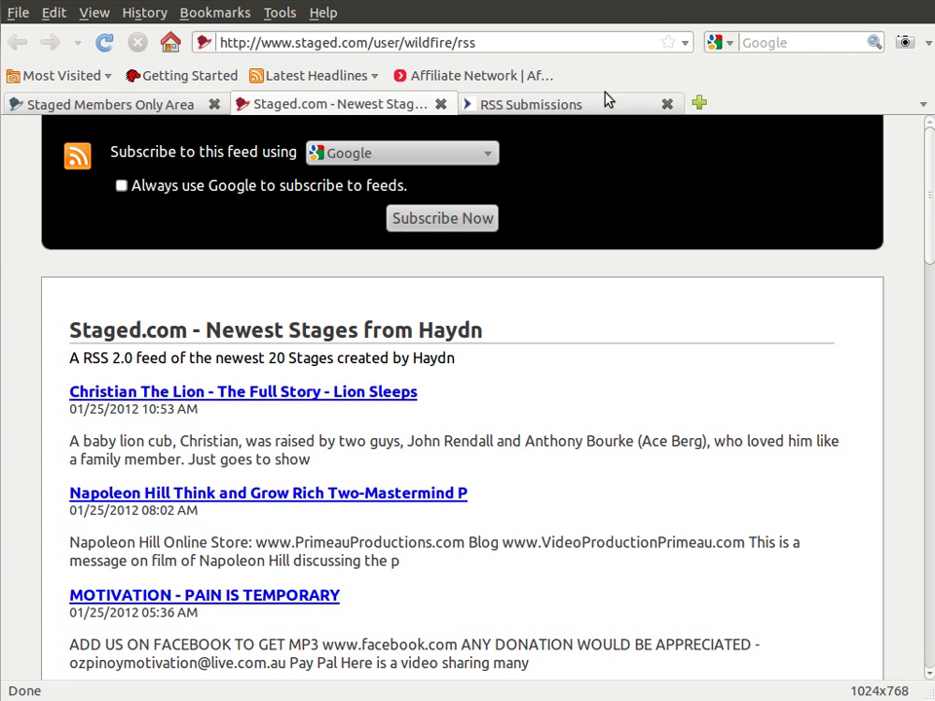
- Browse the feed submission sites listed on RSS Specifications and open the RSS Network submission form
click(577, 107)
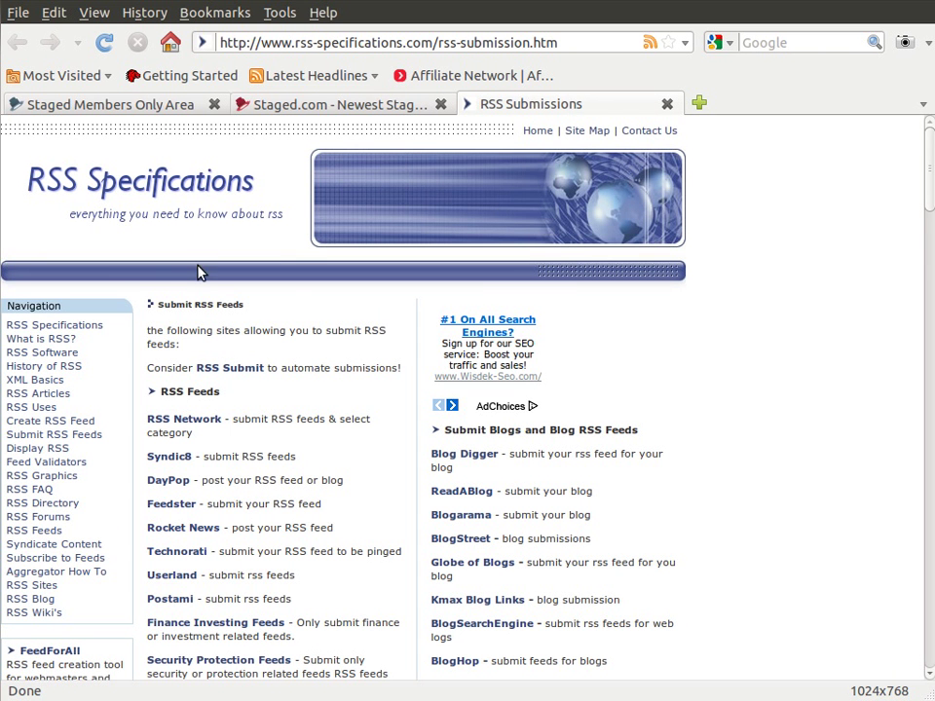
scroll(197, 272, down, 2)
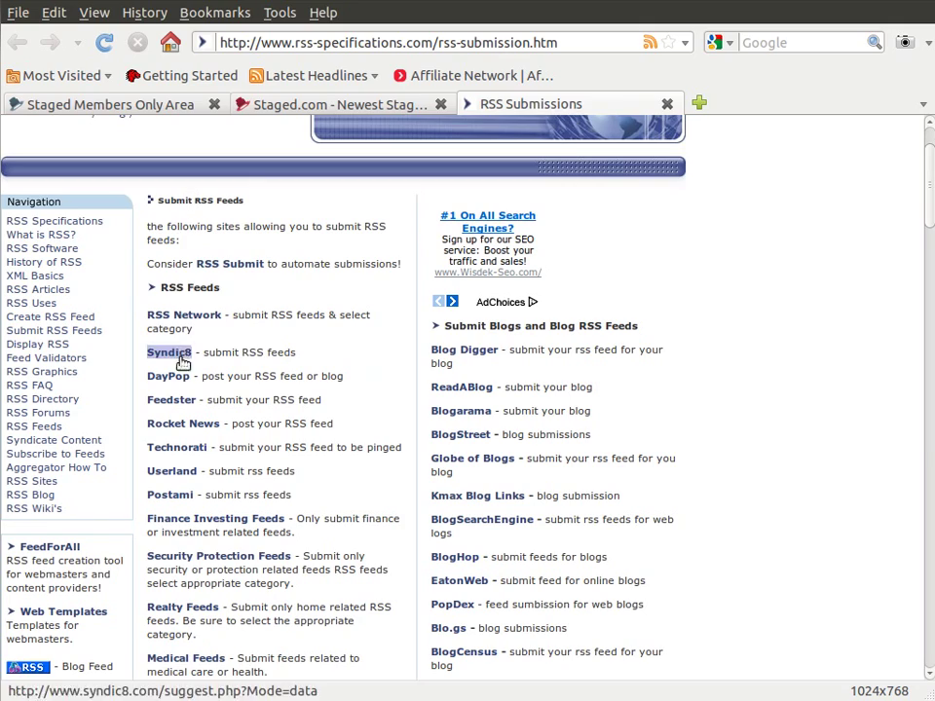
scroll(185, 508, down, 5)
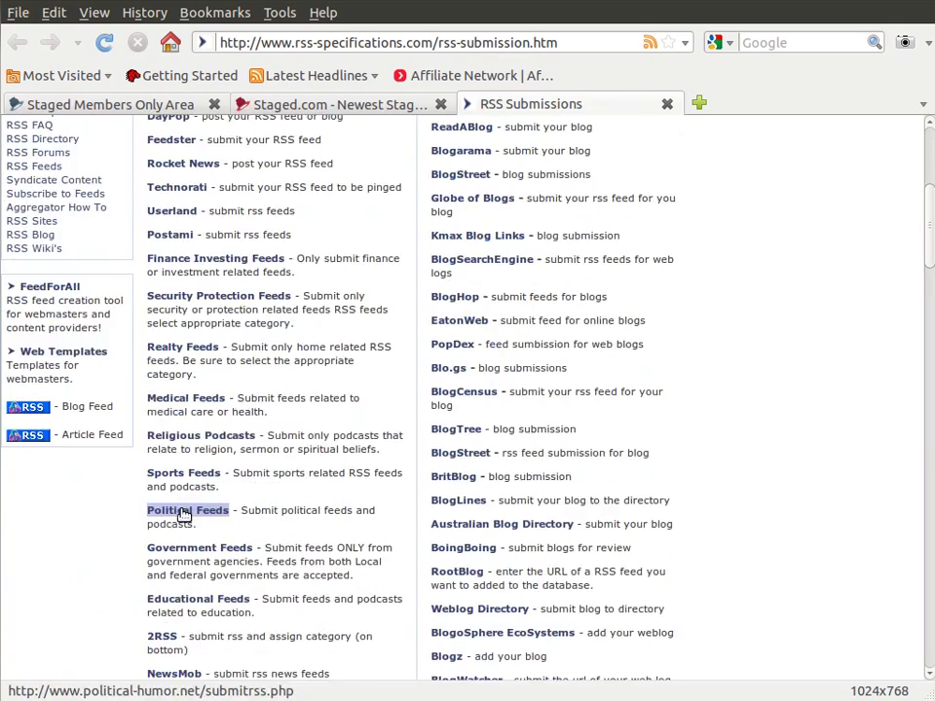
scroll(185, 511, down, 2)
scroll(184, 511, up, 8)
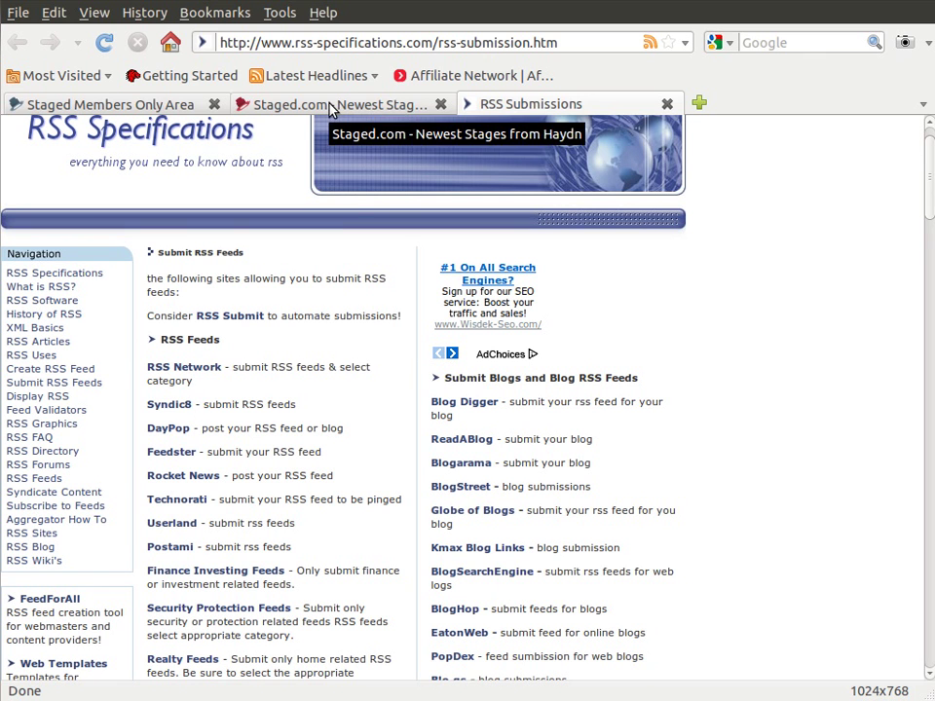
click(331, 108)
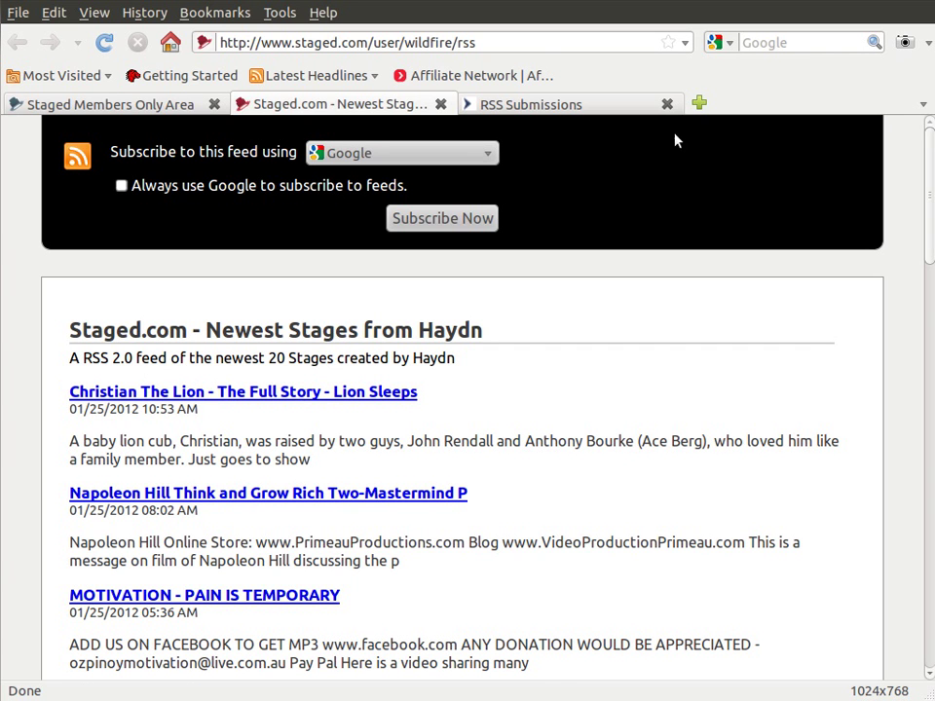
click(536, 106)
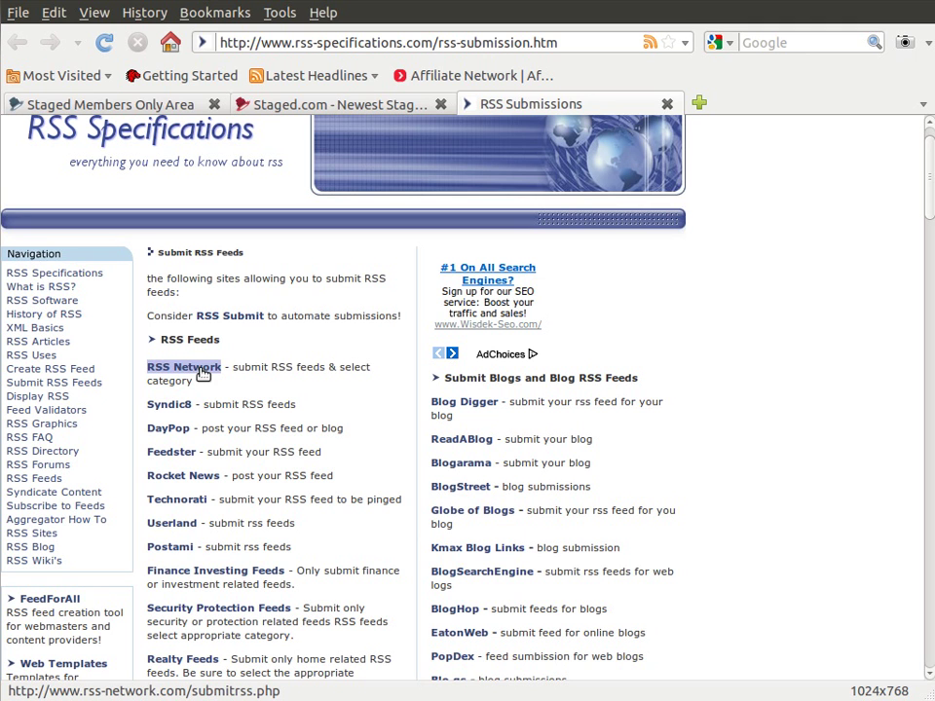
click(200, 373)
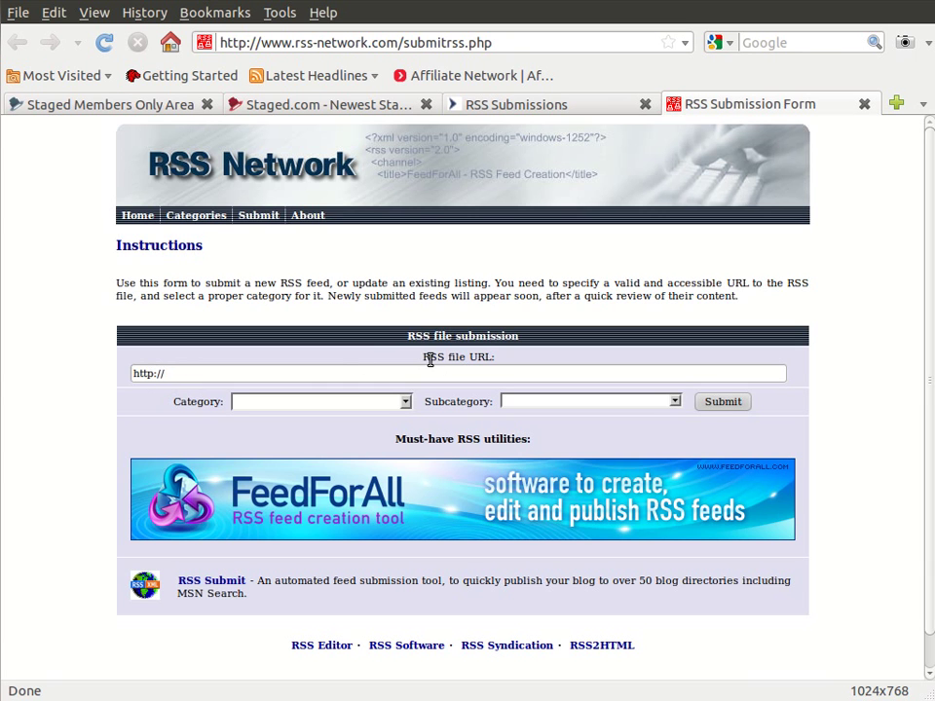
- Copy the "Your RSS Feed" link from the Account Username section of the Staged personal profile
click(129, 106)
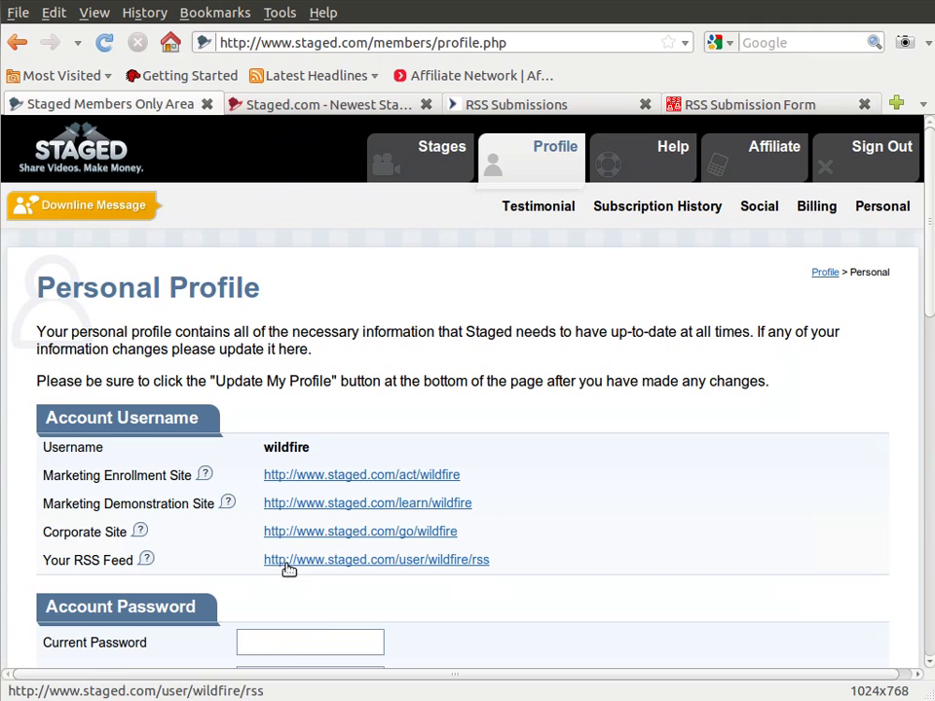
drag(261, 568, 494, 567)
key(ctrl+c)
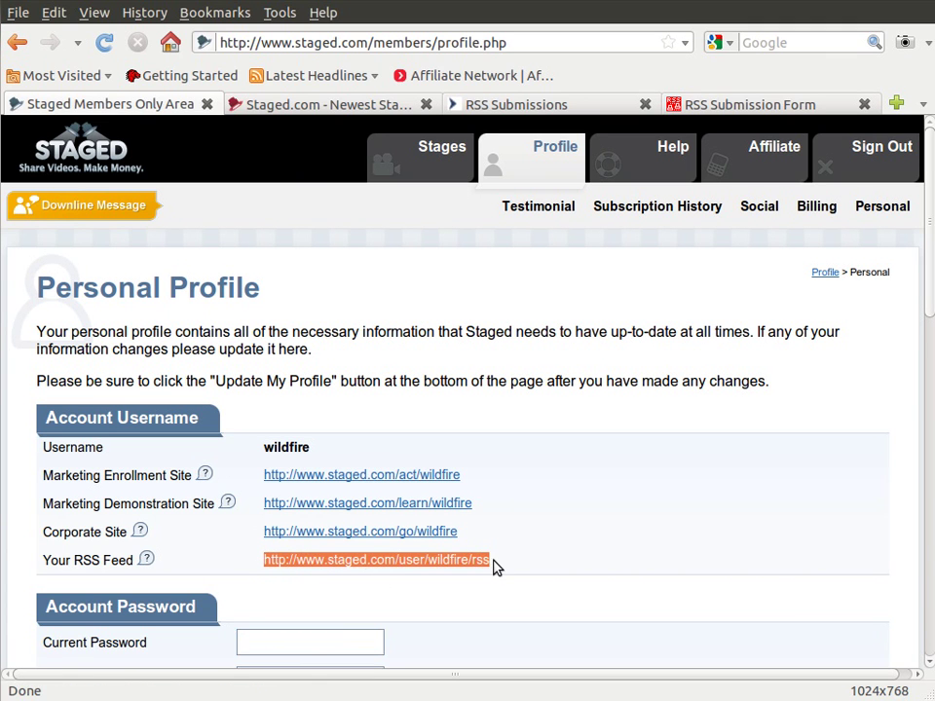
right_click(444, 567)
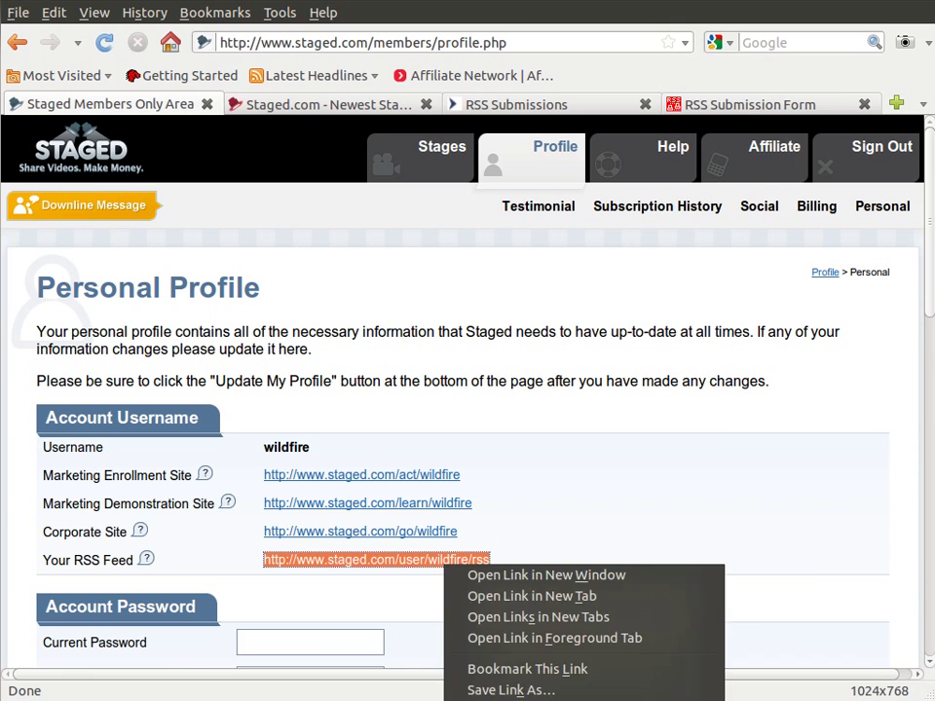
click(432, 622)
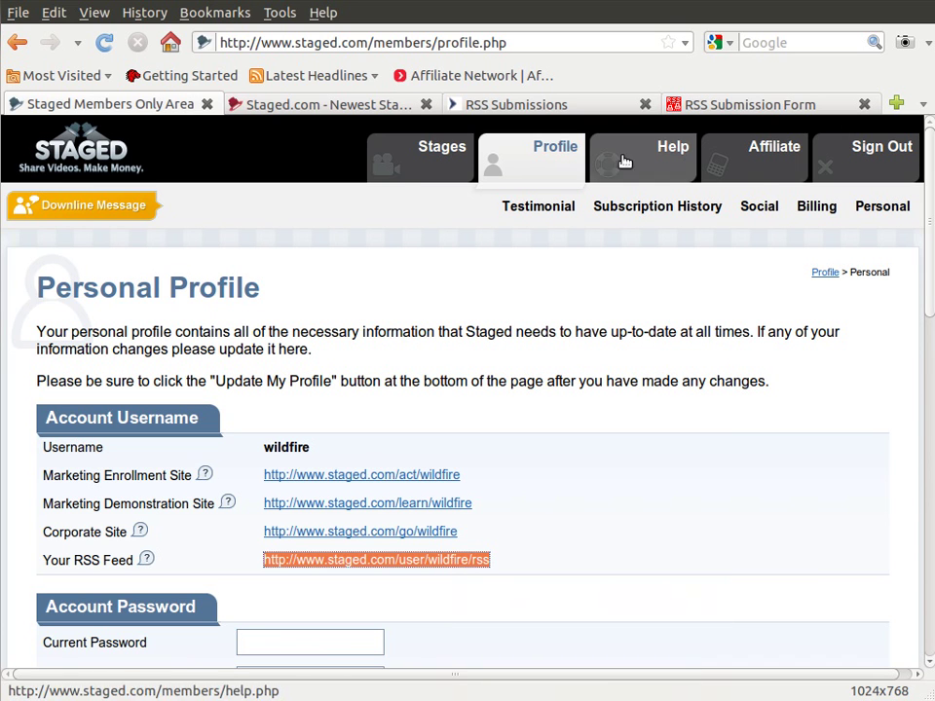
- Paste the copied feed link into the RSS file URL field of the RSS Network submission form
click(726, 105)
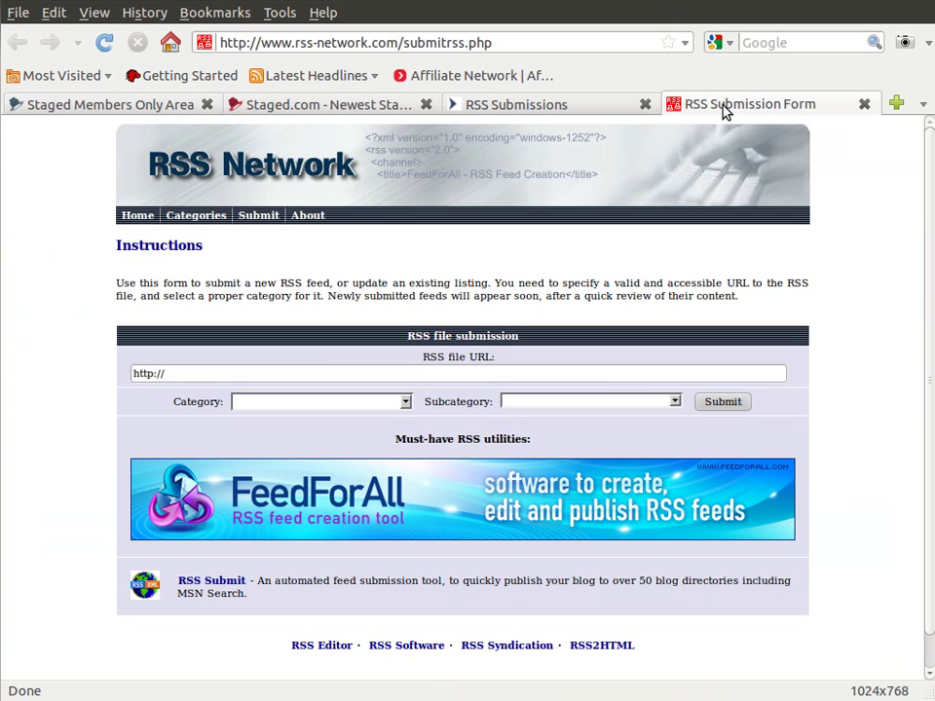
right_click(368, 376)
click(418, 462)
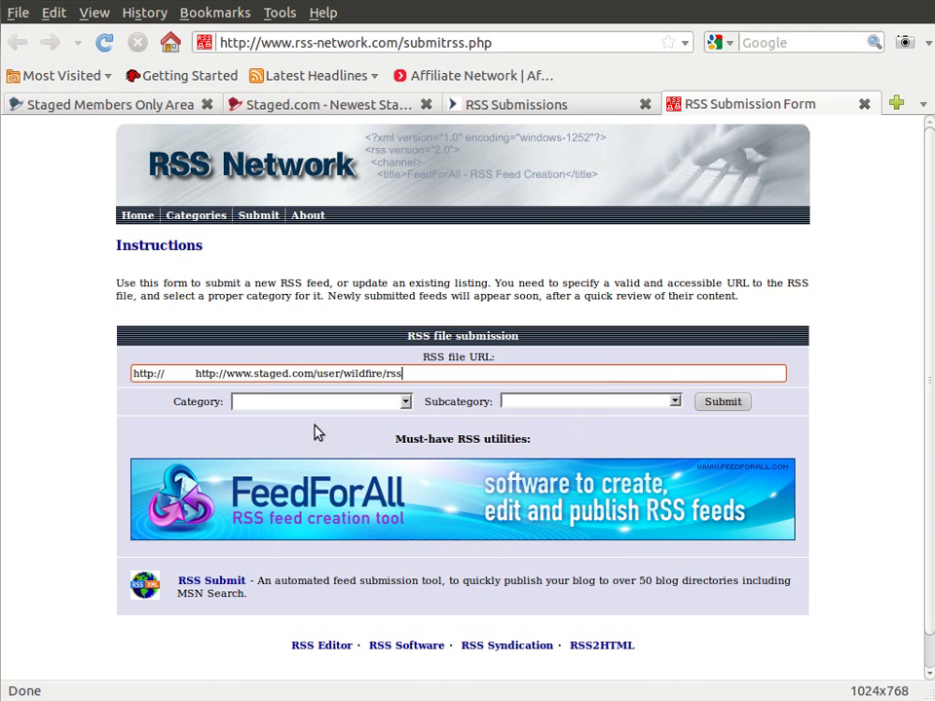
click(222, 374)
click(226, 374)
key(BackSpace)
key(BackSpace)
key(BackSpace)
key(BackSpace)
key(BackSpace)
key(BackSpace)
key(BackSpace)
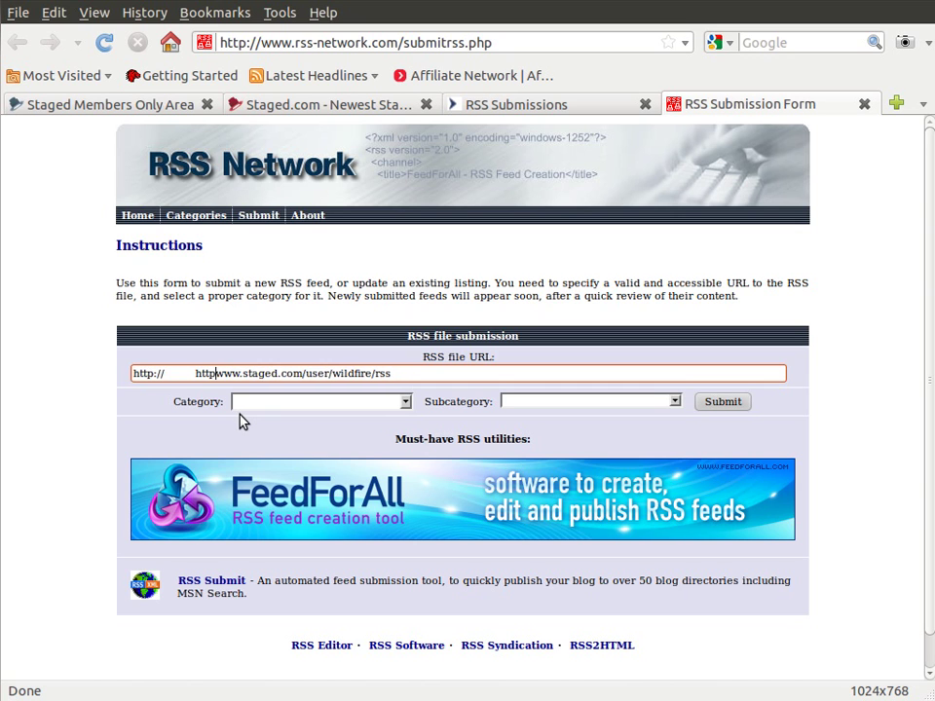
key(BackSpace)
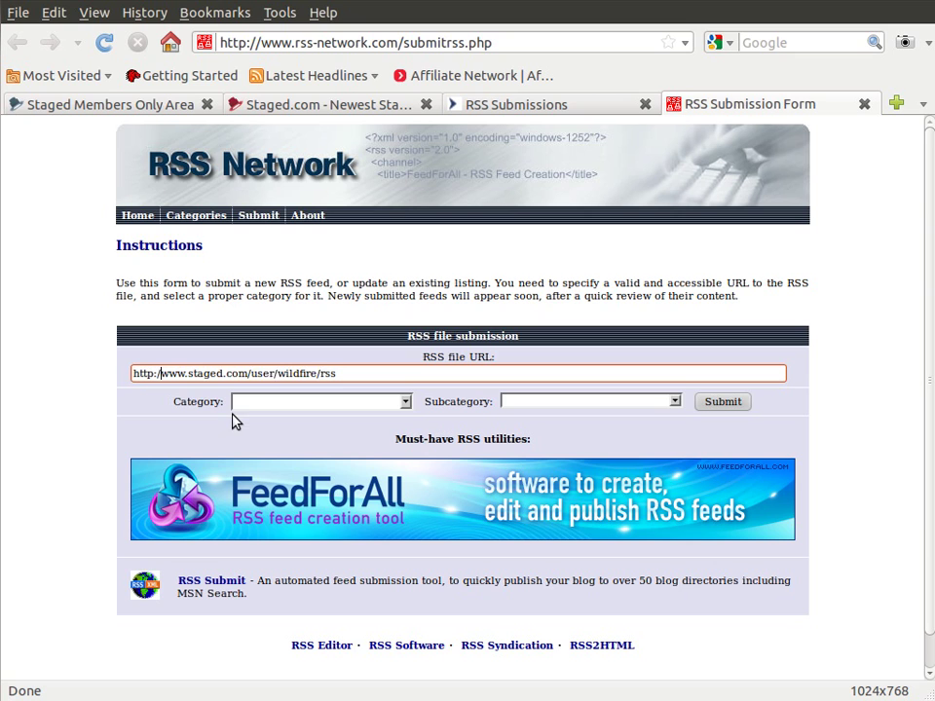
text(/)
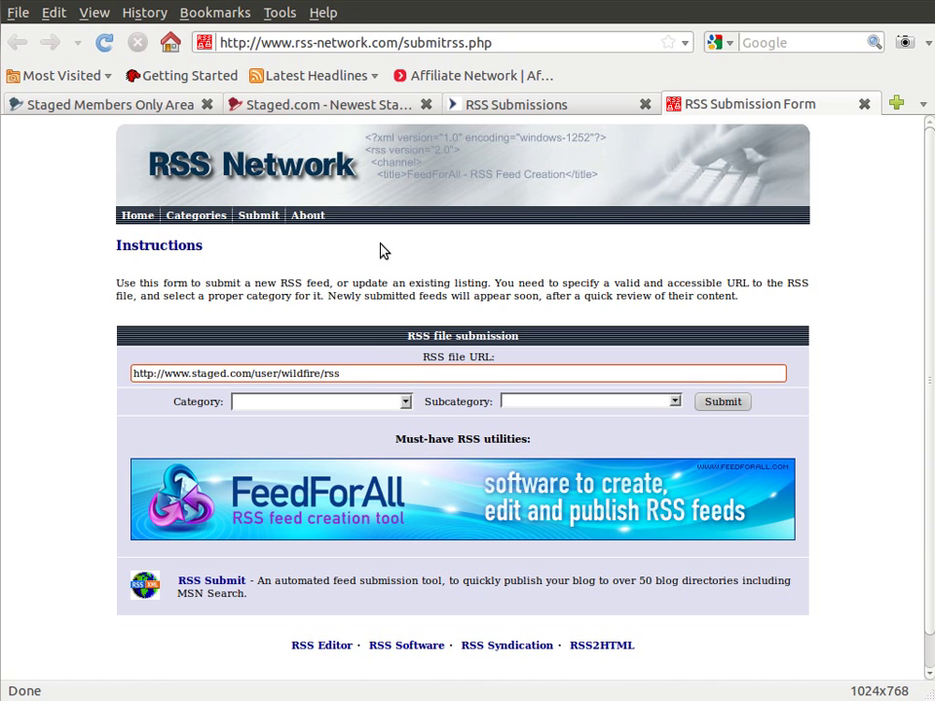
- Set the submission's category to Business & Economy Feeds and its subcategory to Small Business/Home Business
click(271, 411)
click(283, 464)
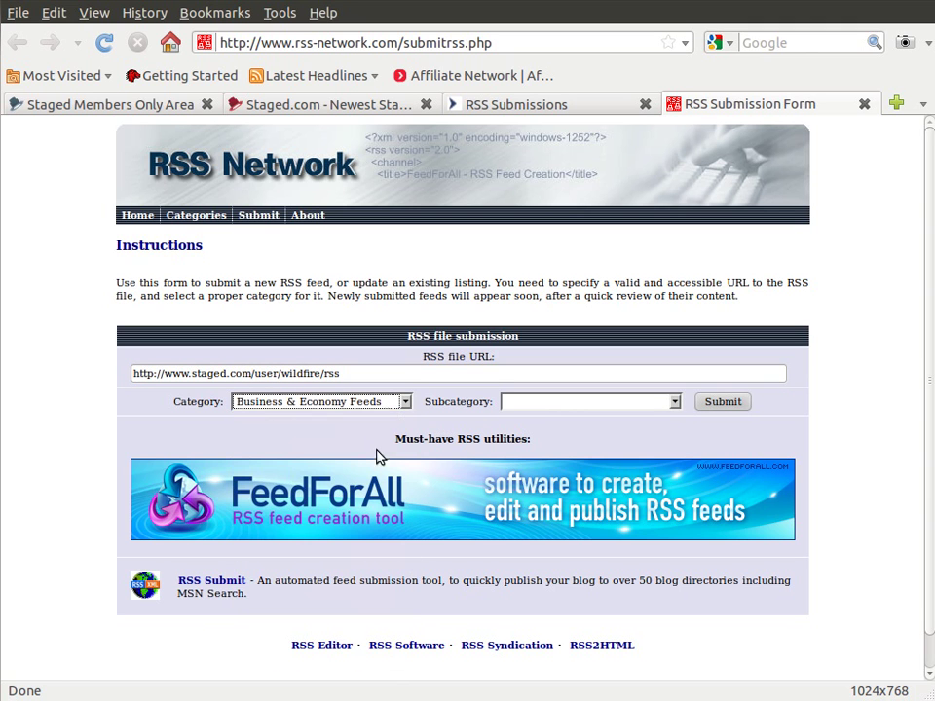
click(561, 407)
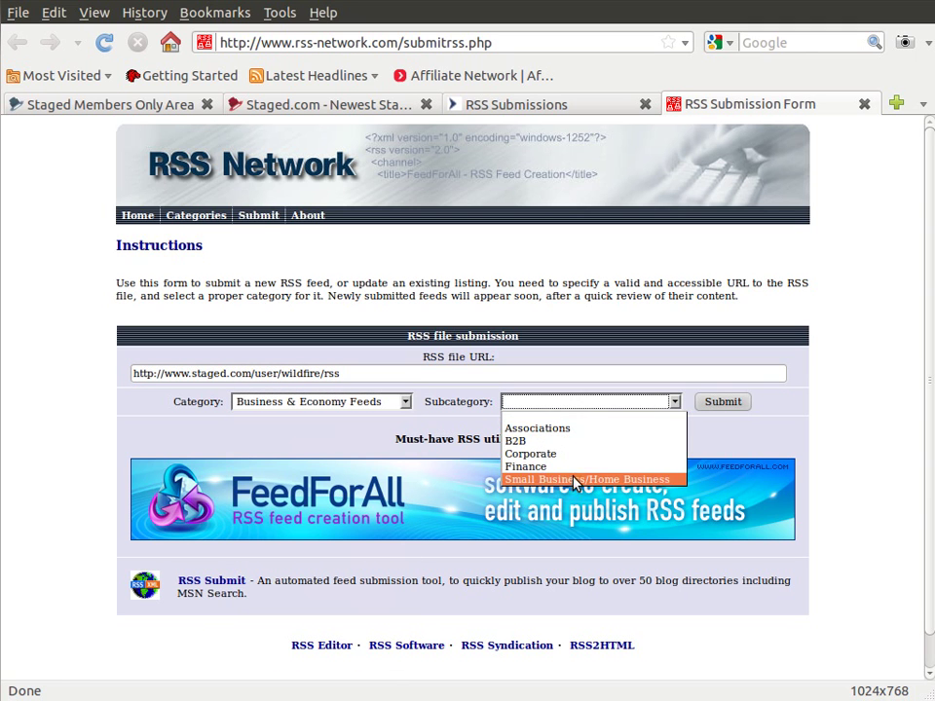
click(517, 480)
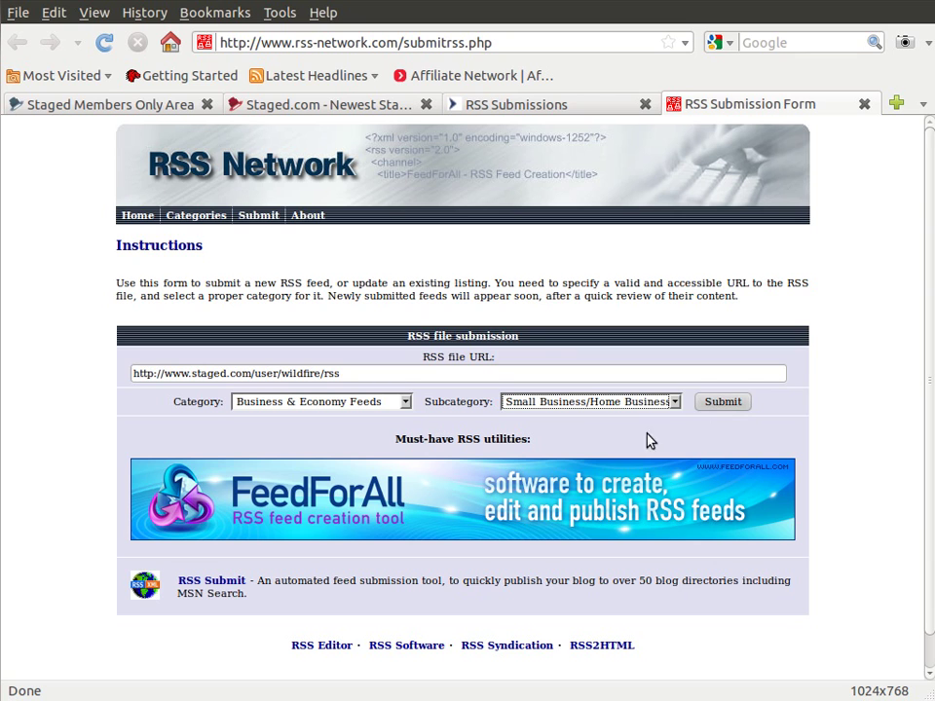
- Review the Stages listed in the Staged RSS feed, comparing them with the filled-in RSS Network form and the submission sites page
click(307, 113)
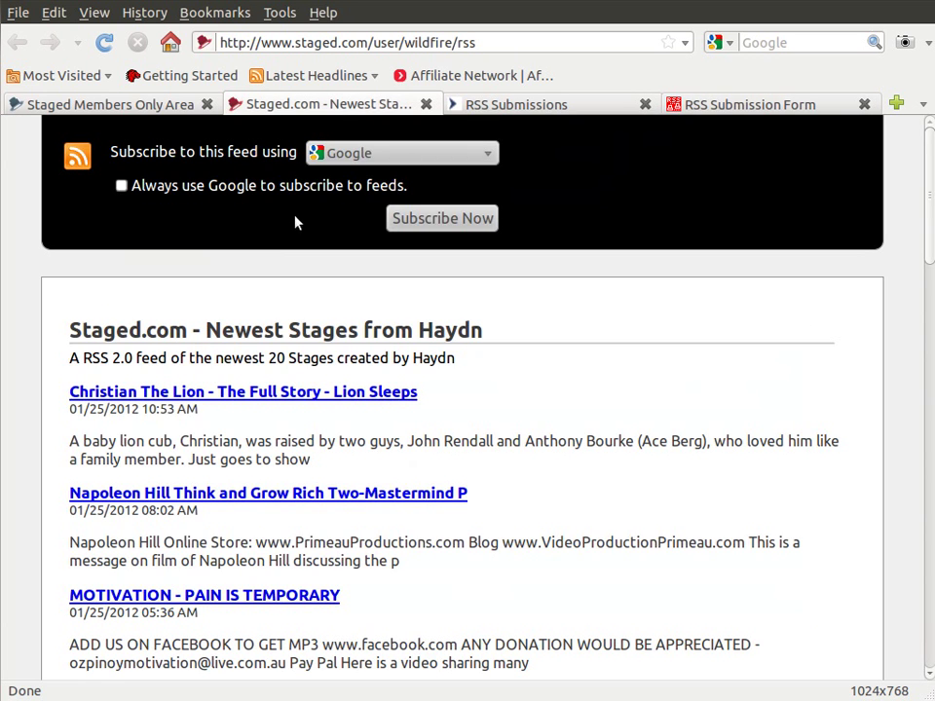
scroll(385, 431, down, 3)
scroll(385, 432, down, 2)
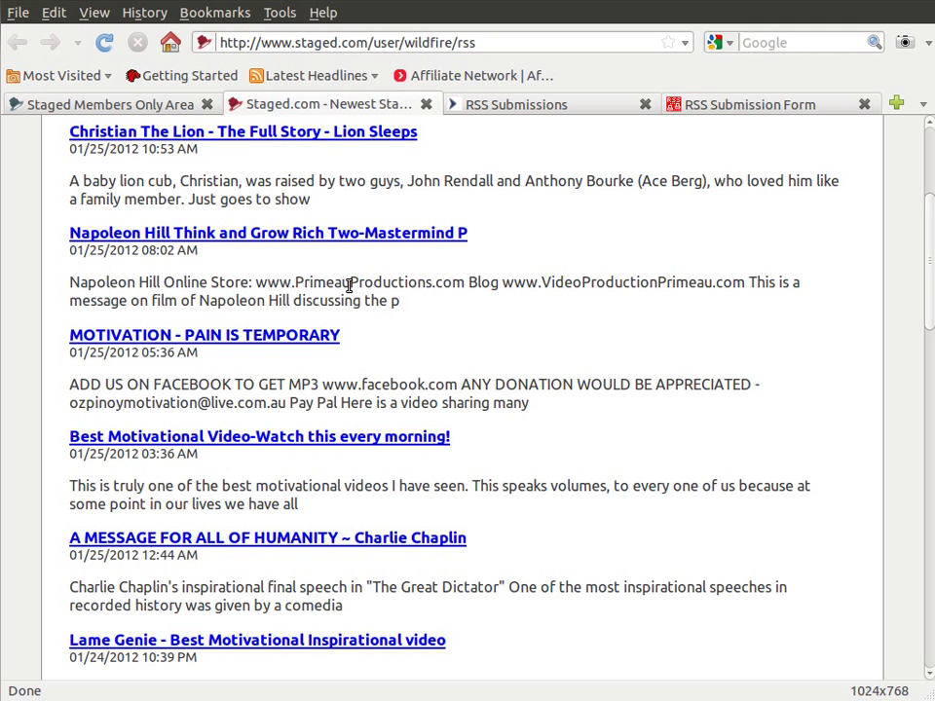
click(729, 112)
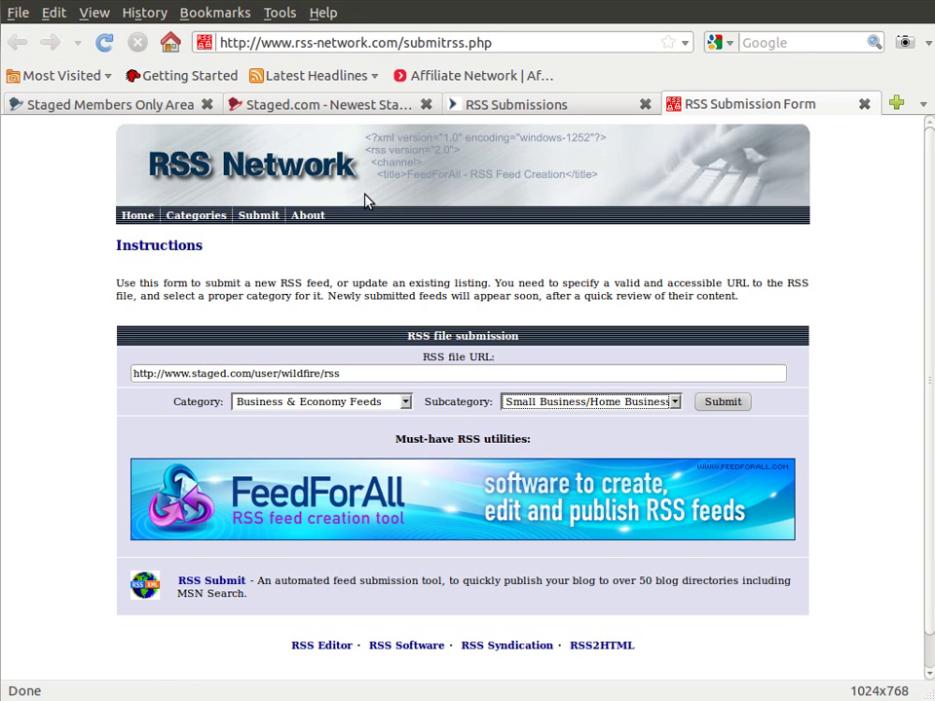
click(342, 109)
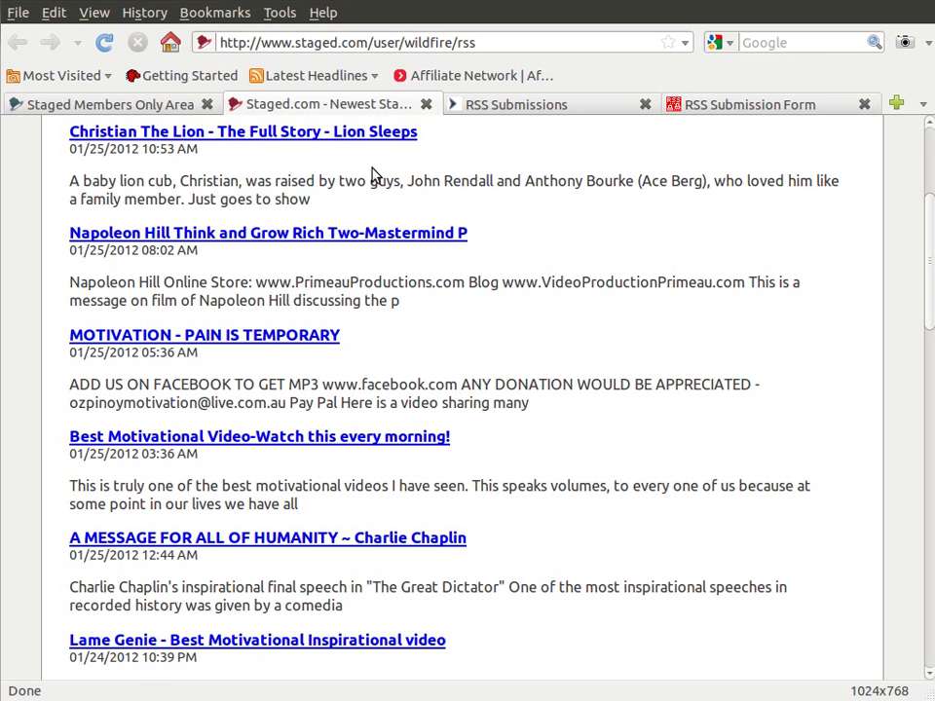
click(709, 109)
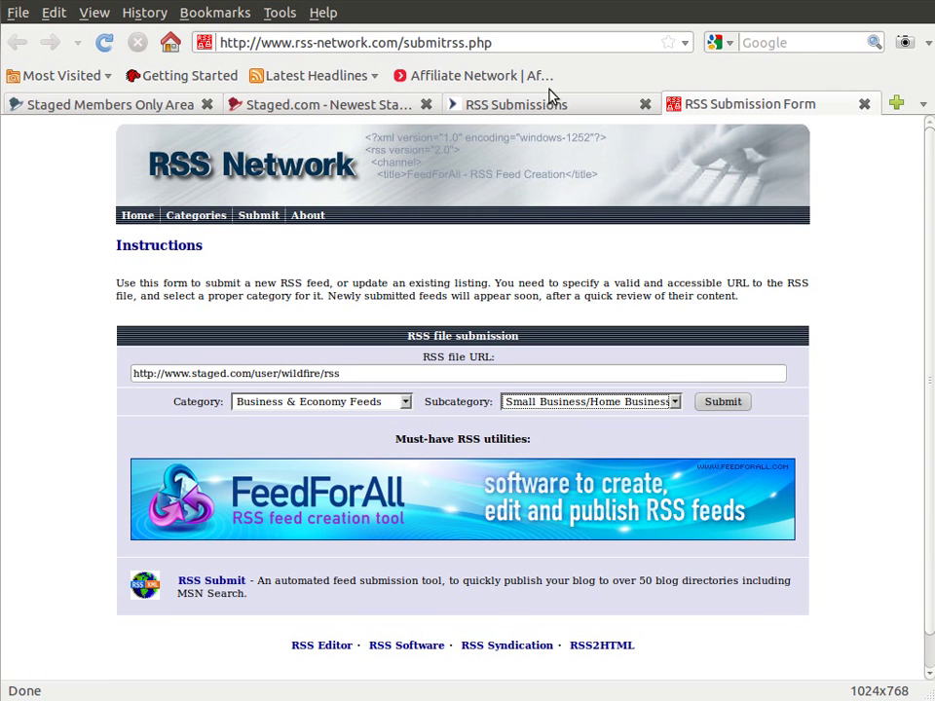
click(323, 109)
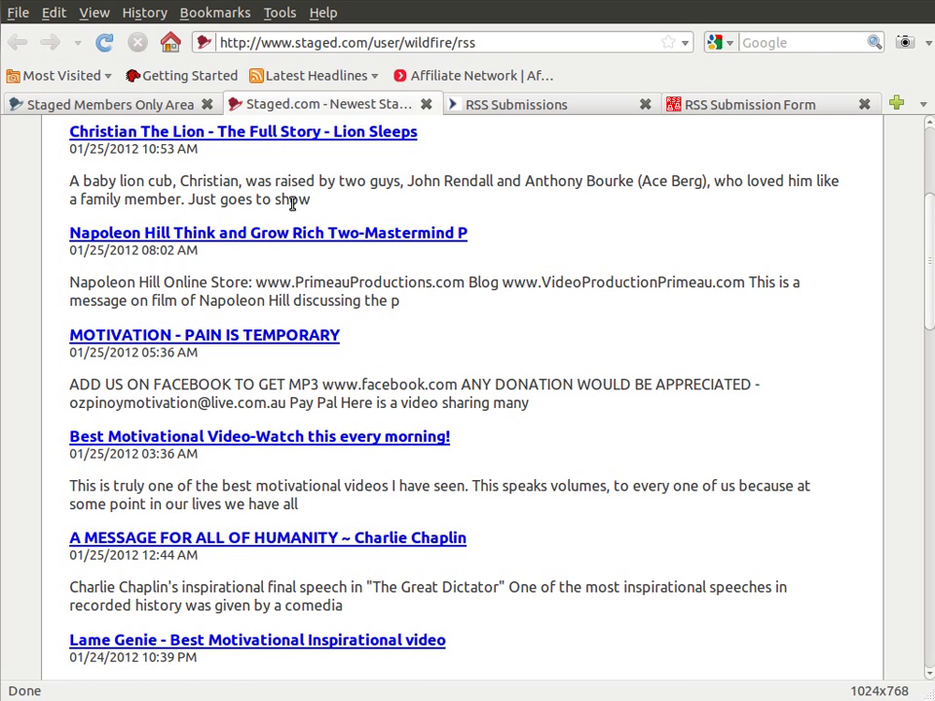
click(515, 112)
click(285, 112)
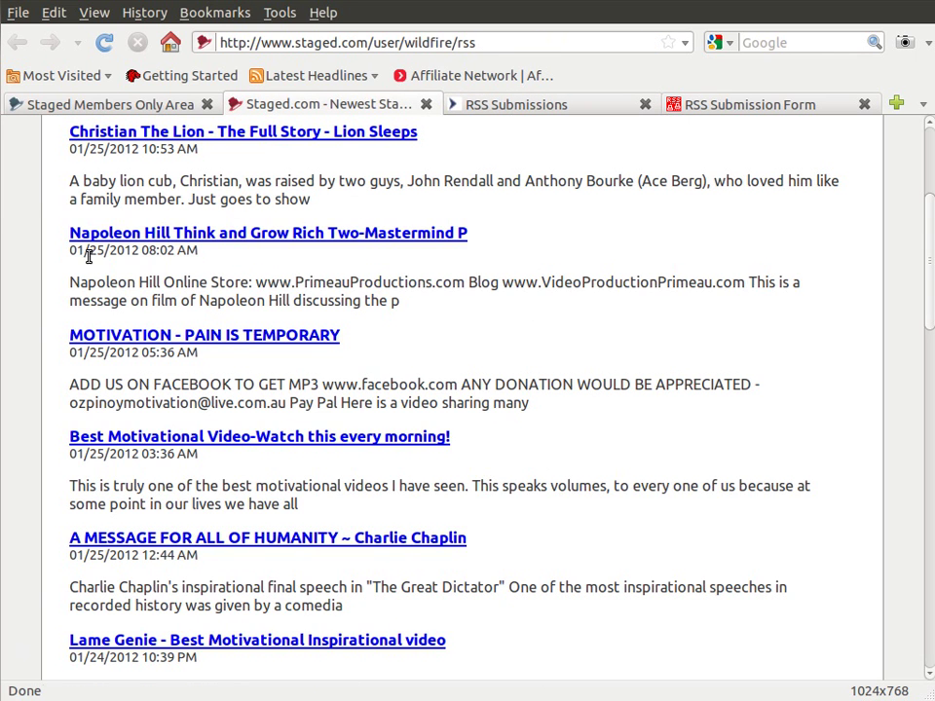
- Review the RSS feed link on the Staged profile, the RSS Specifications list of submission sites, and the newest Stages in the feed
click(57, 107)
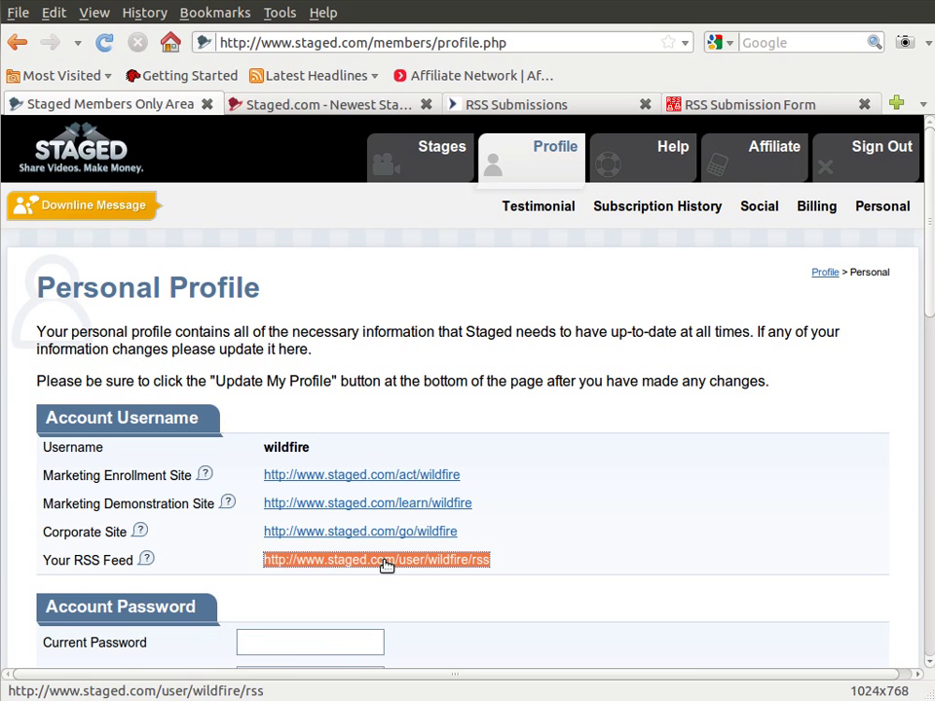
click(484, 109)
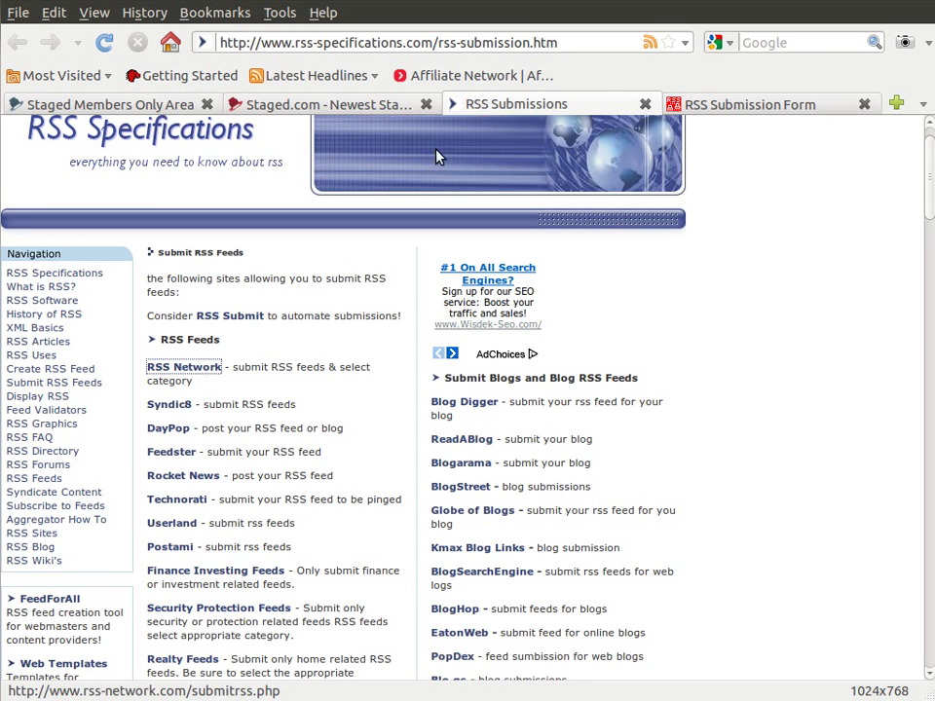
scroll(224, 341, down, 1)
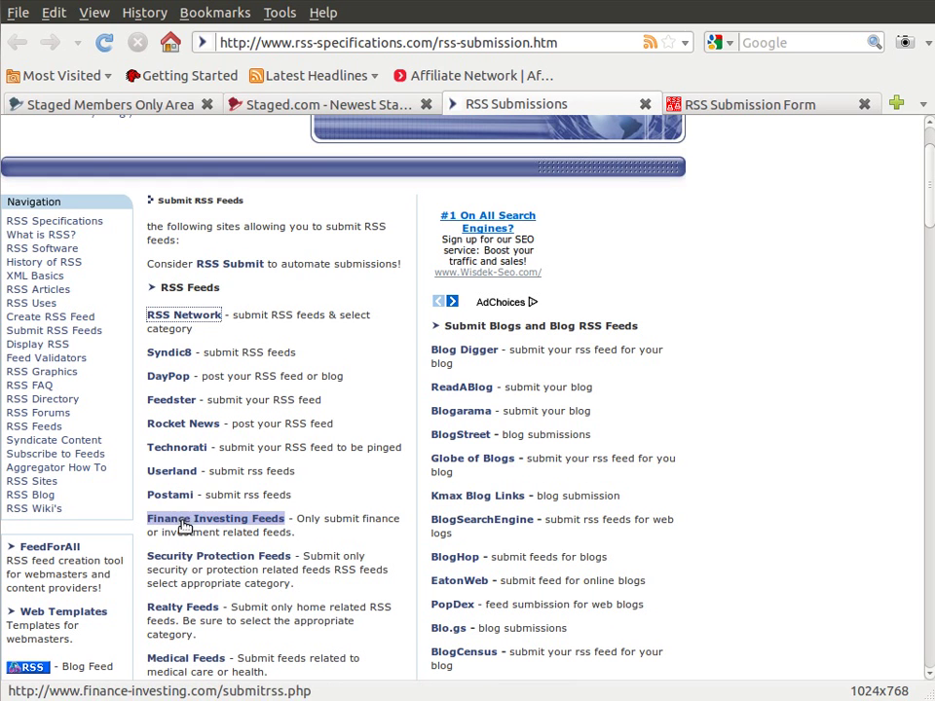
scroll(195, 523, up, 1)
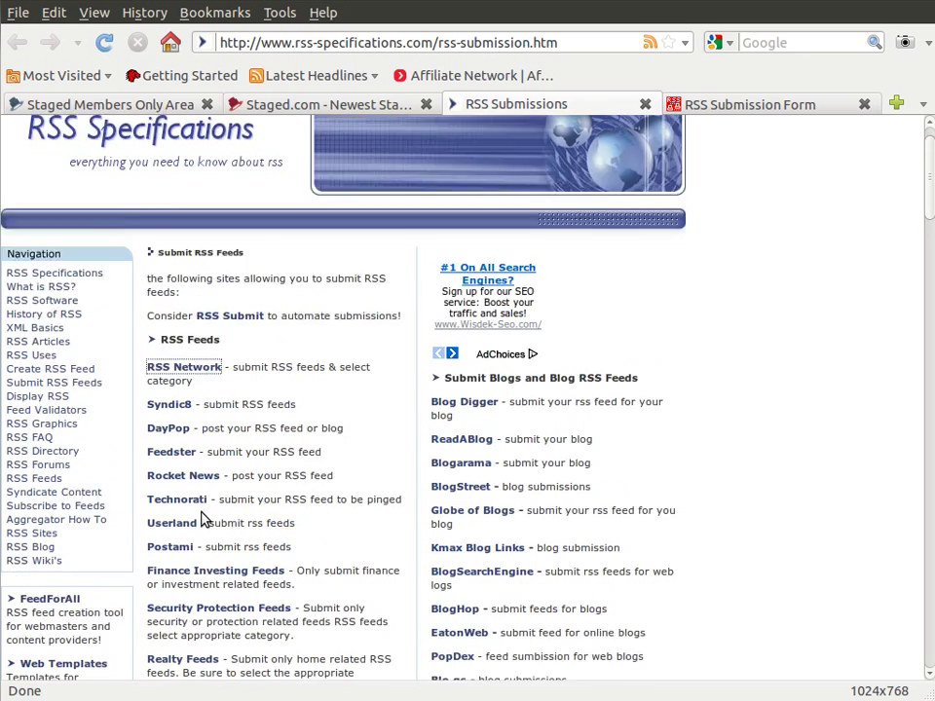
scroll(204, 521, up, 1)
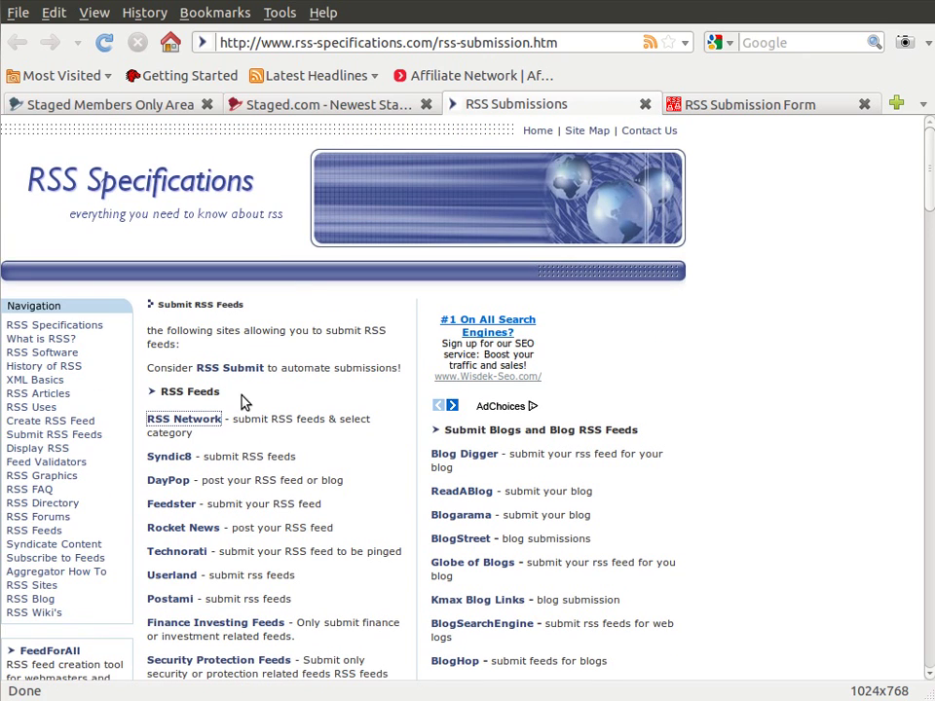
click(346, 107)
scroll(471, 181, up, 1)
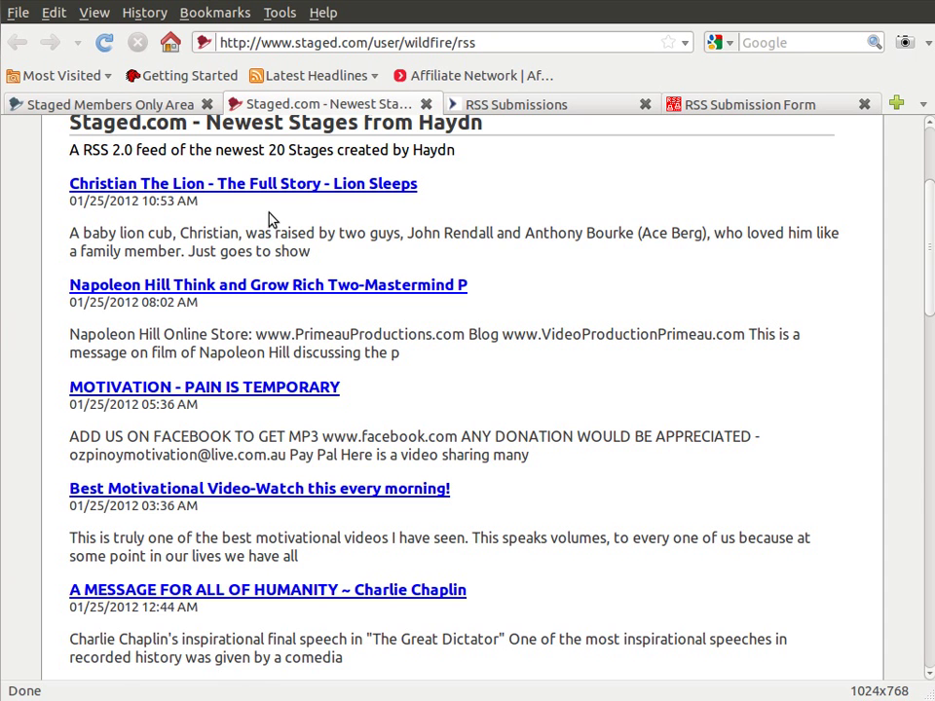
click(508, 109)
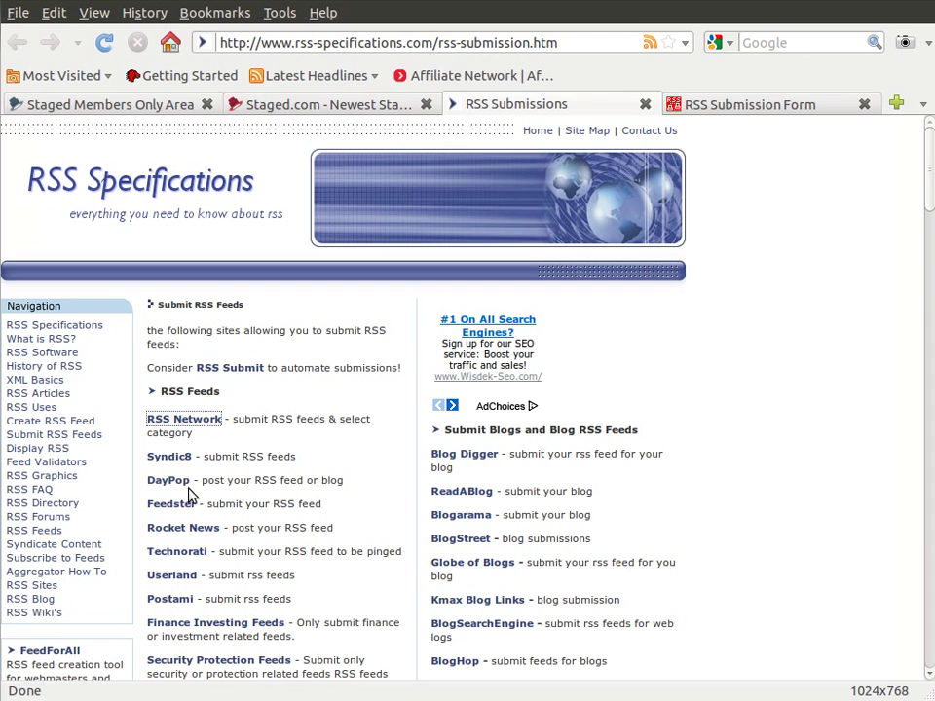